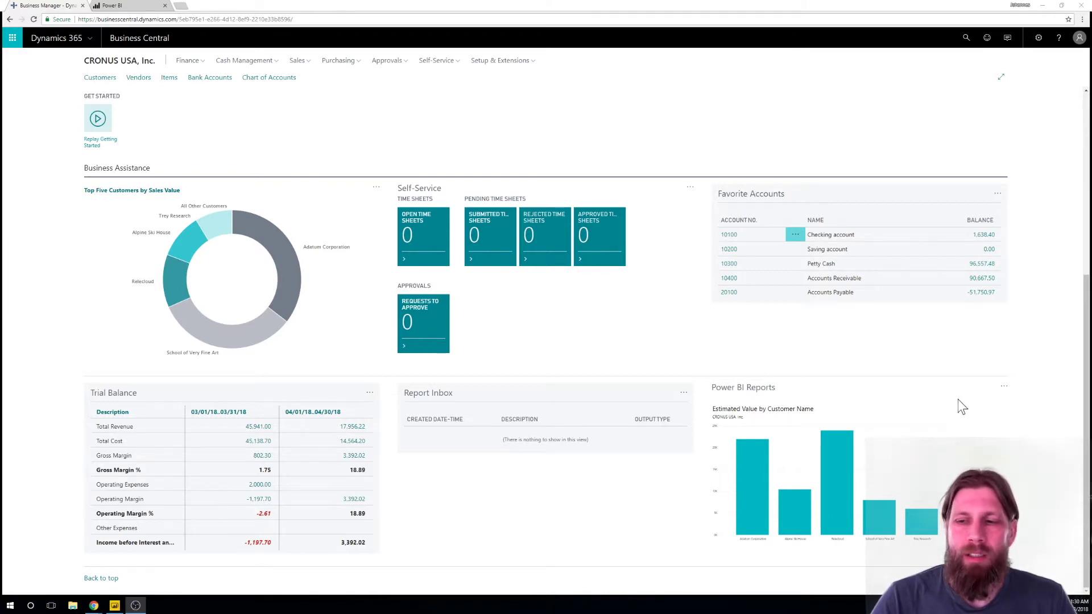
# View the Power BI chart in Business Central and the online Power BI workspace, and switch to Power BI Desktop
pyautogui.moveTo(824, 445)
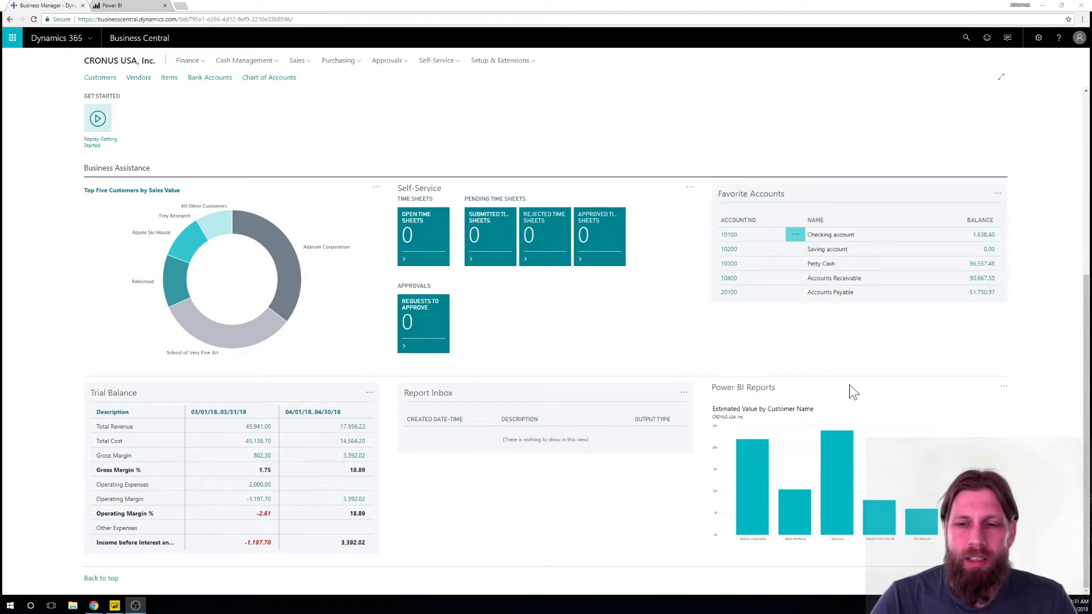
pyautogui.moveTo(831, 471)
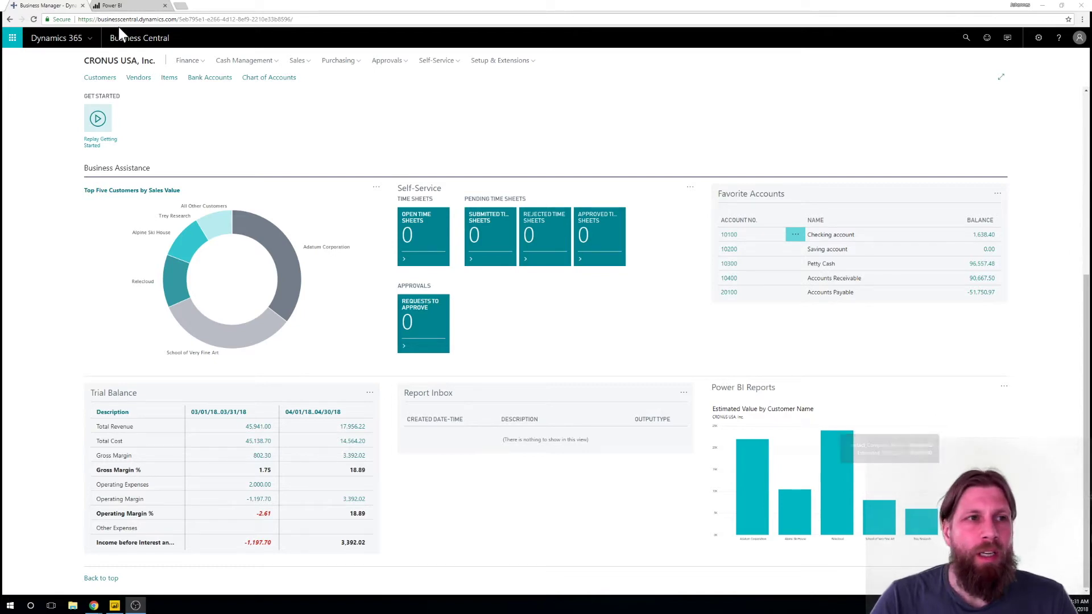
pyautogui.click(135, 9)
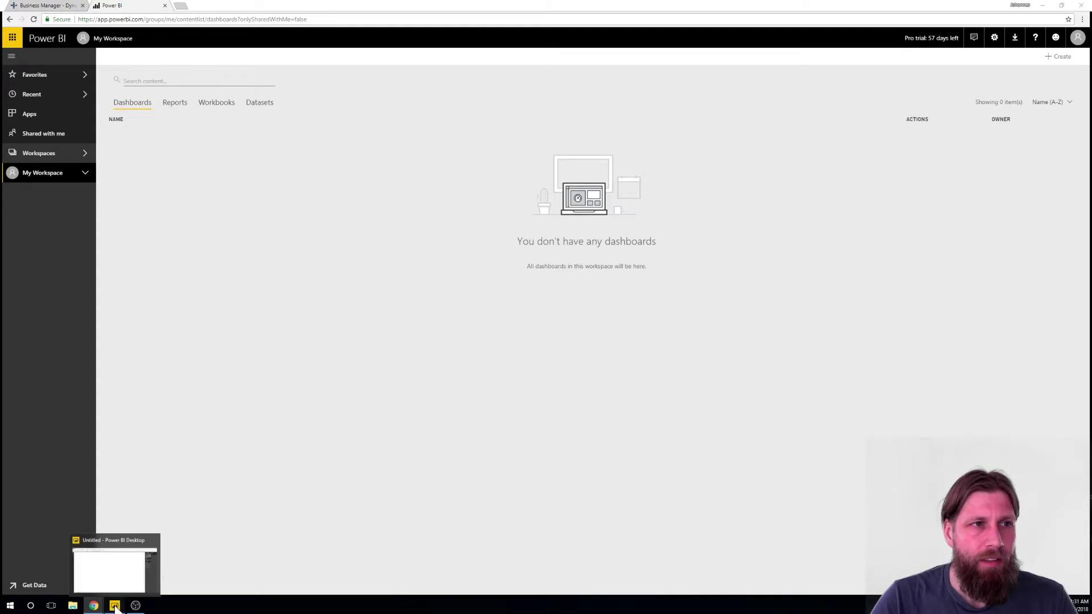
pyautogui.click(114, 607)
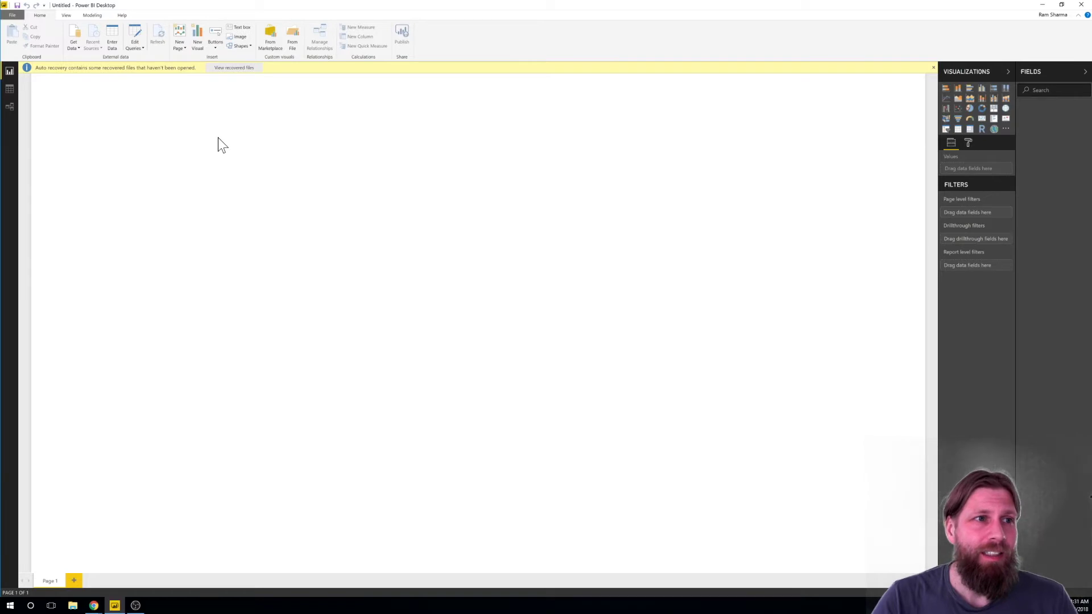
# Search the data sources for "business cen" and connect to Microsoft Dynamics 365 Business Central
pyautogui.click(75, 34)
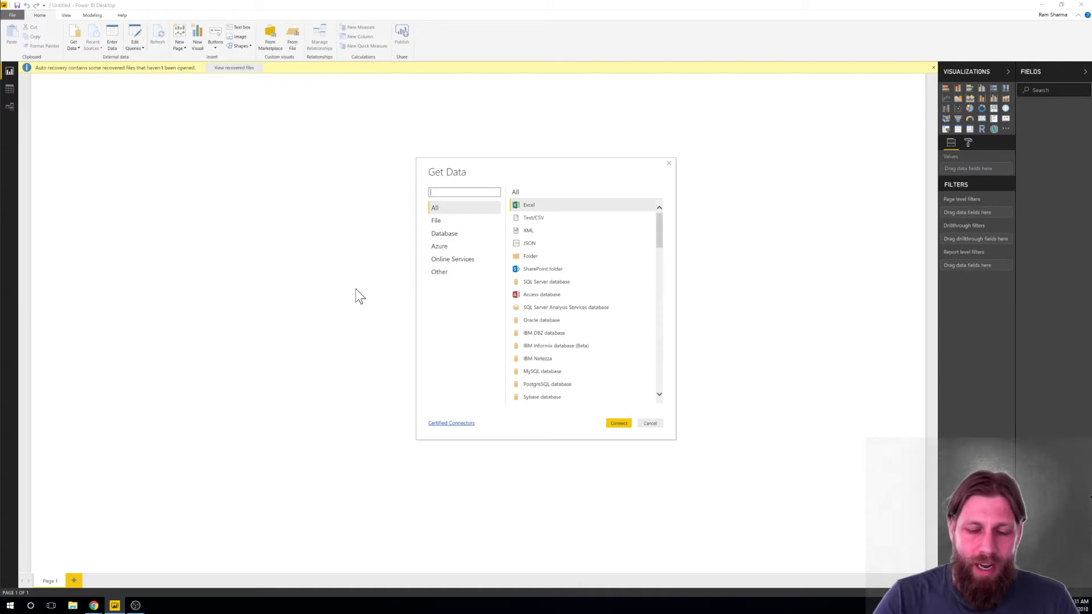
pyautogui.write('business cen')
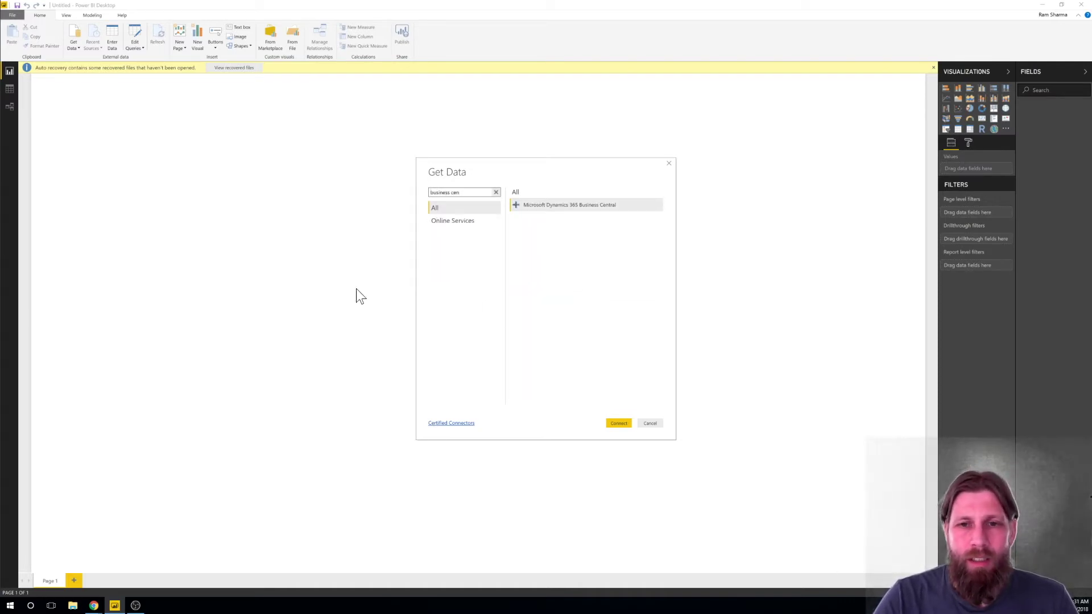
pyautogui.click(562, 206)
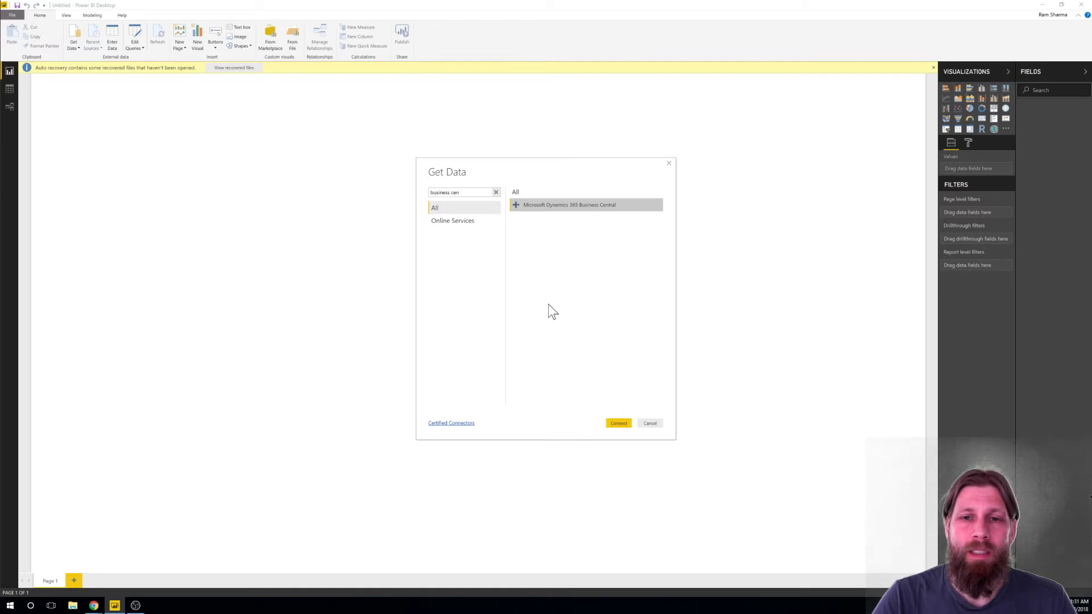
pyautogui.click(619, 425)
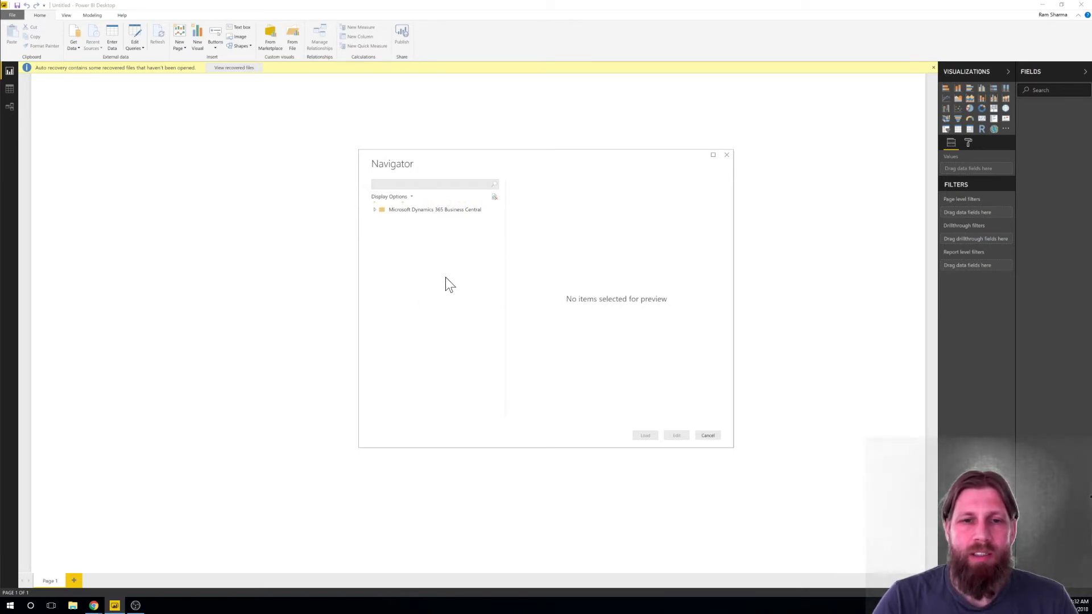
# Load the ItemLedgerEntries table of the CRONUS USA, Inc. company into the report
pyautogui.doubleClick(449, 210)
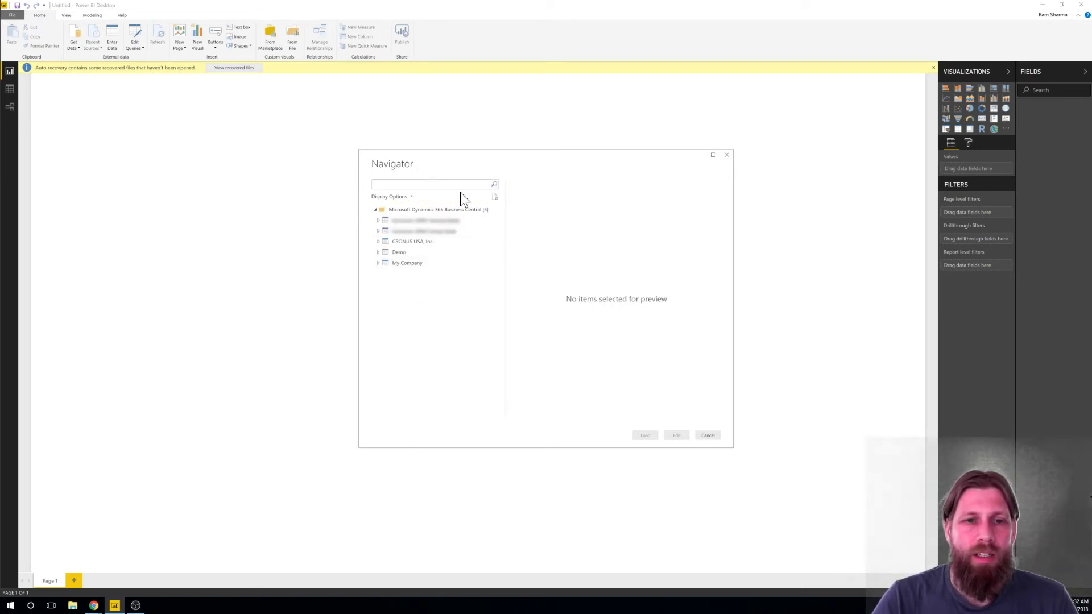
pyautogui.click(378, 241)
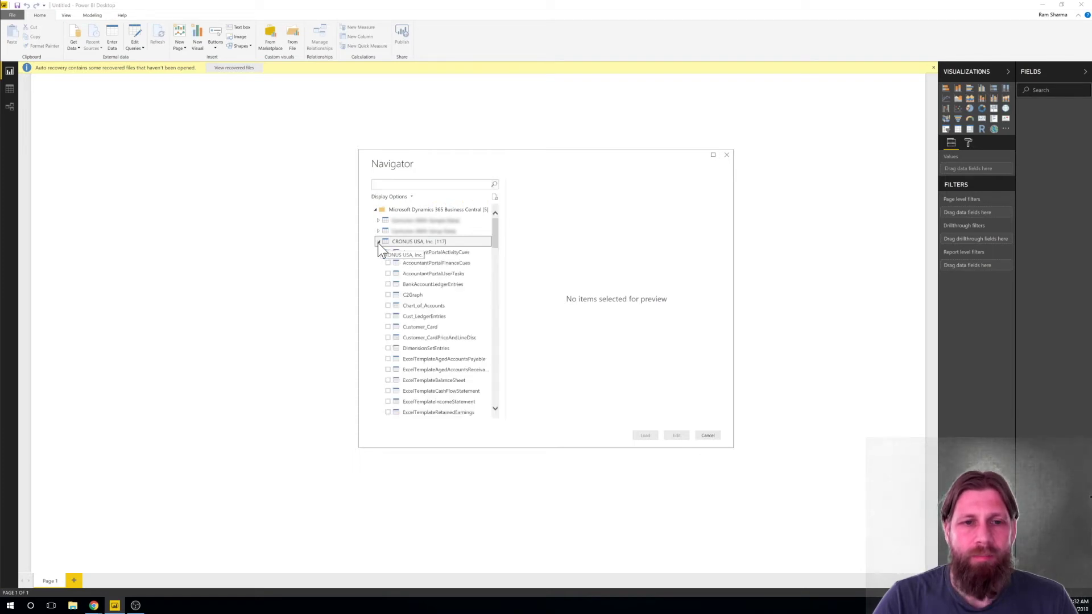
pyautogui.moveTo(497, 241); pyautogui.dragTo(494, 259)
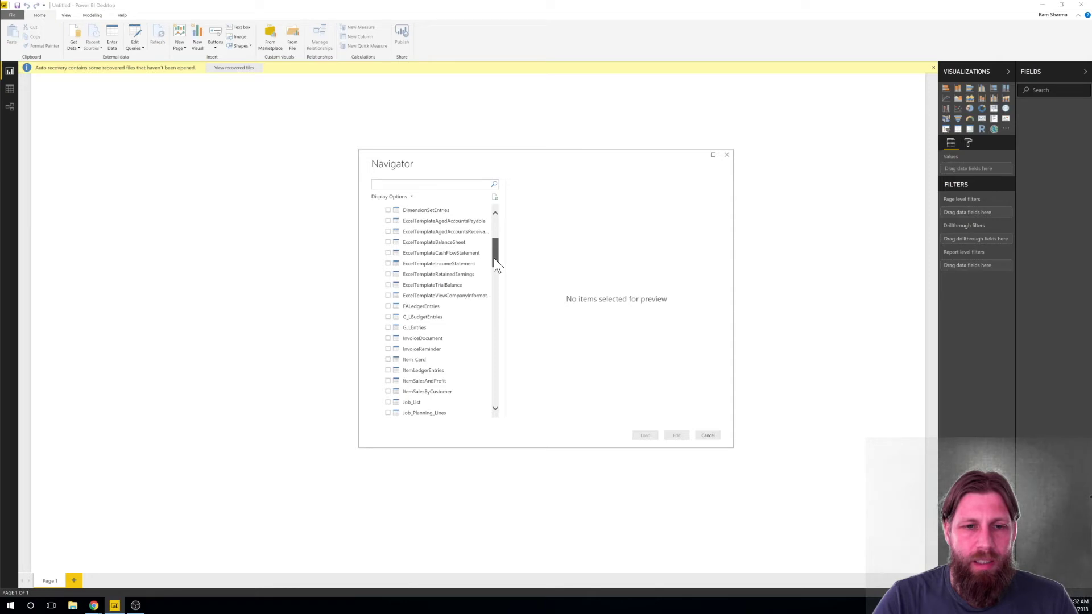
pyautogui.scroll(-2, 495, 266)
pyautogui.click(446, 313)
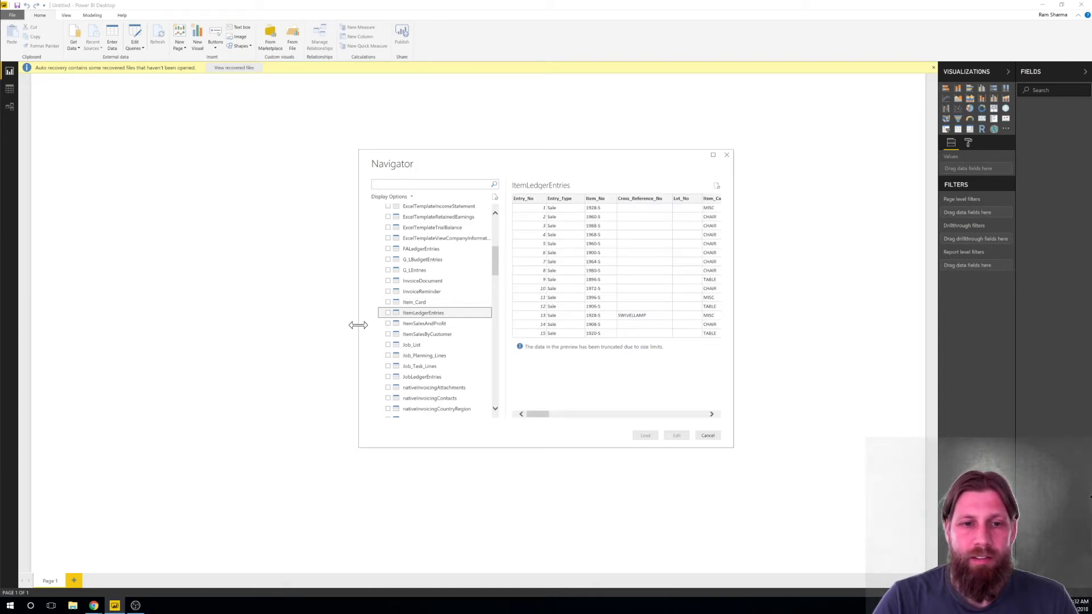
pyautogui.click(387, 312)
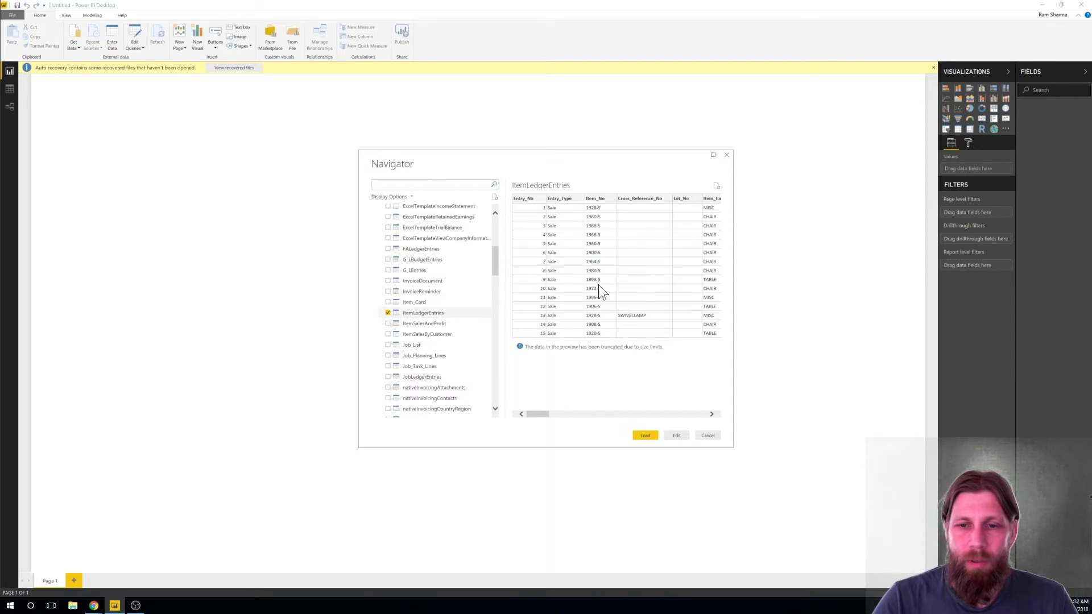
pyautogui.click(646, 436)
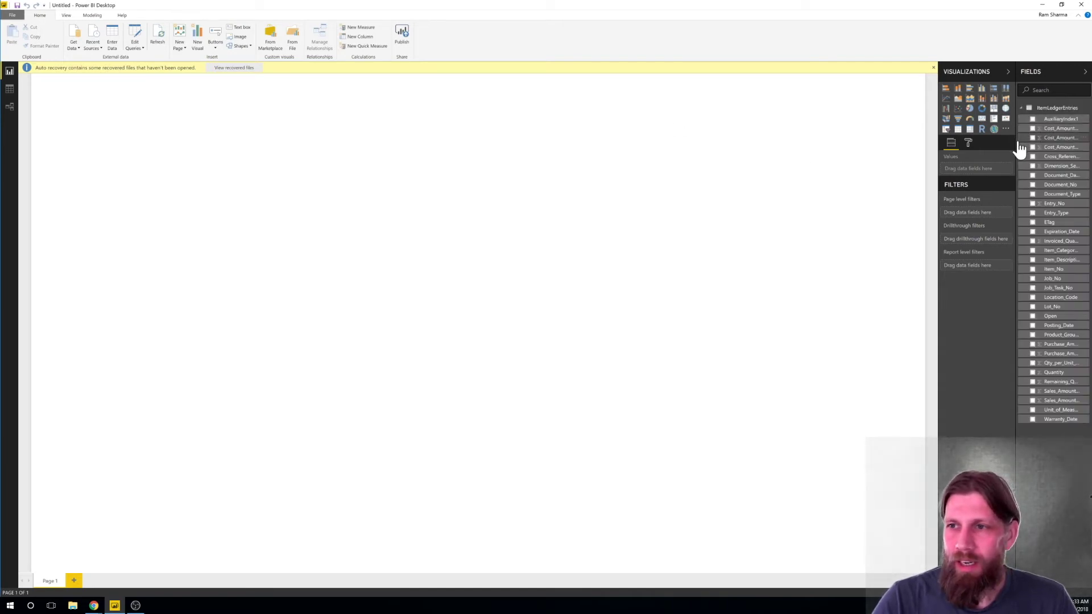
# Create a pie chart of Sales_Amount_Actual by Item_Category_Code, with the field list widened to show full field names
pyautogui.moveTo(1016, 138); pyautogui.dragTo(959, 151)
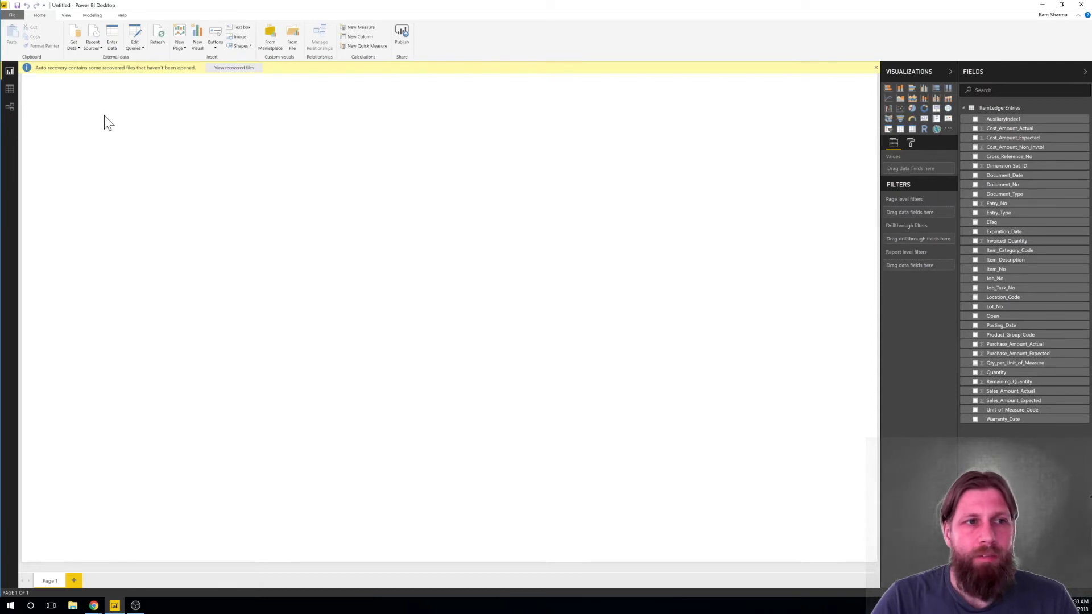
pyautogui.click(976, 251)
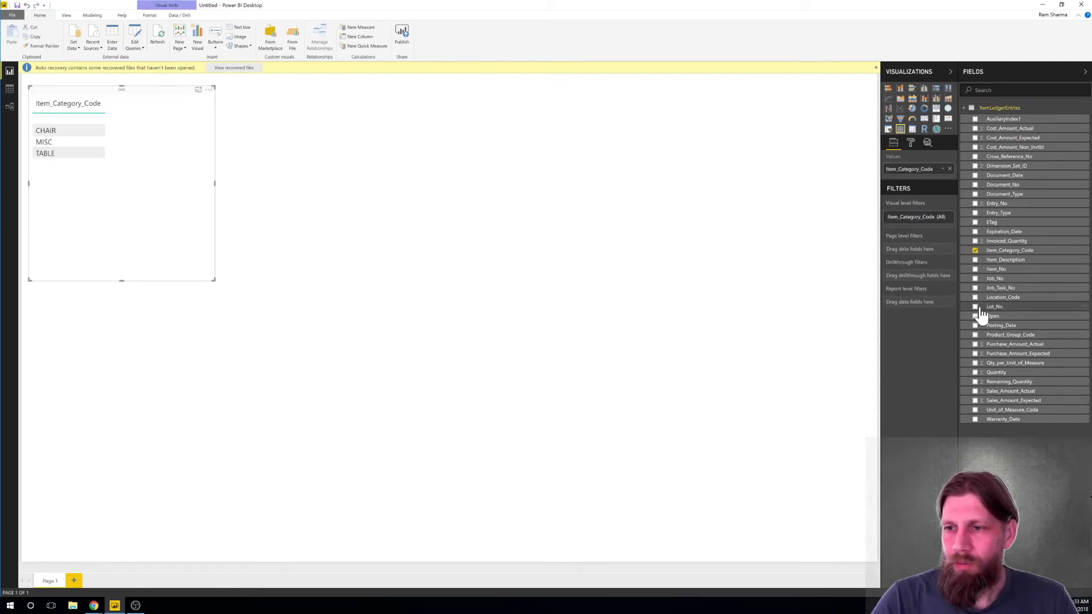
pyautogui.click(975, 391)
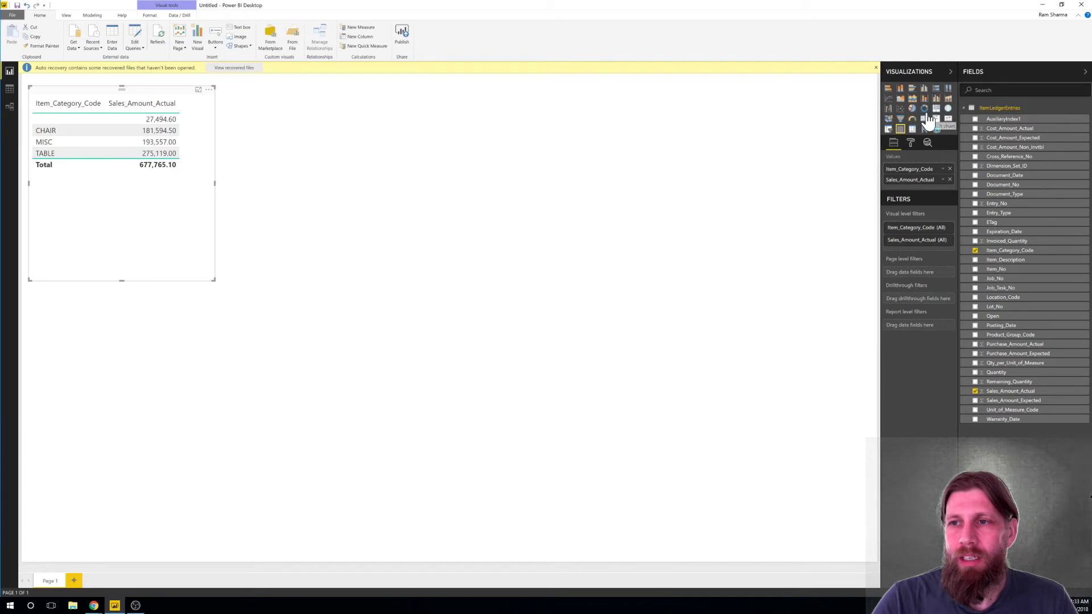
pyautogui.click(912, 108)
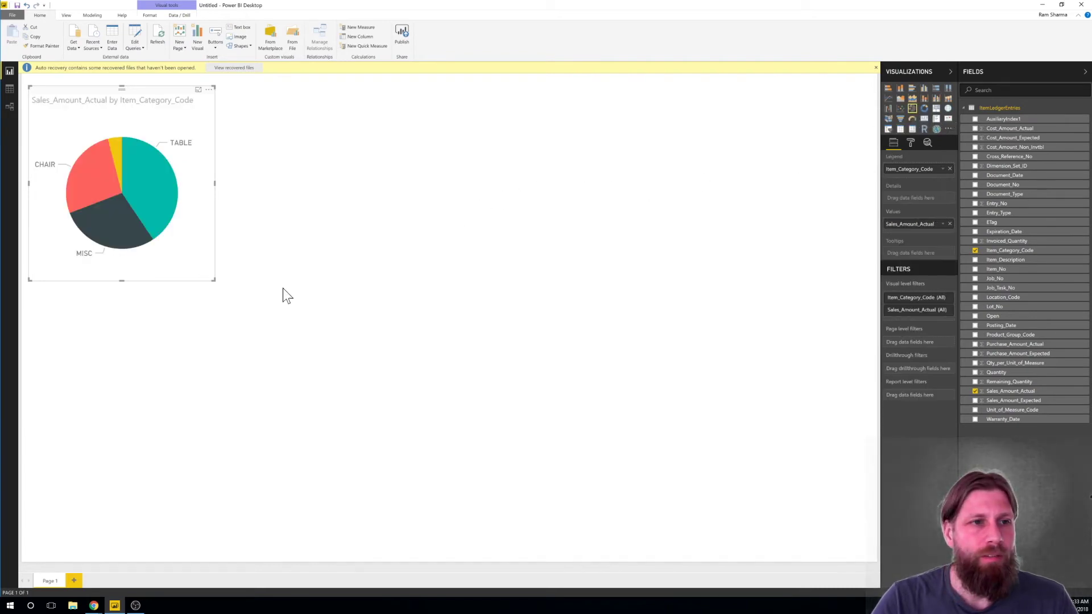
# Enlarge the pie chart to fill the whole report page
pyautogui.moveTo(214, 279); pyautogui.dragTo(870, 559)
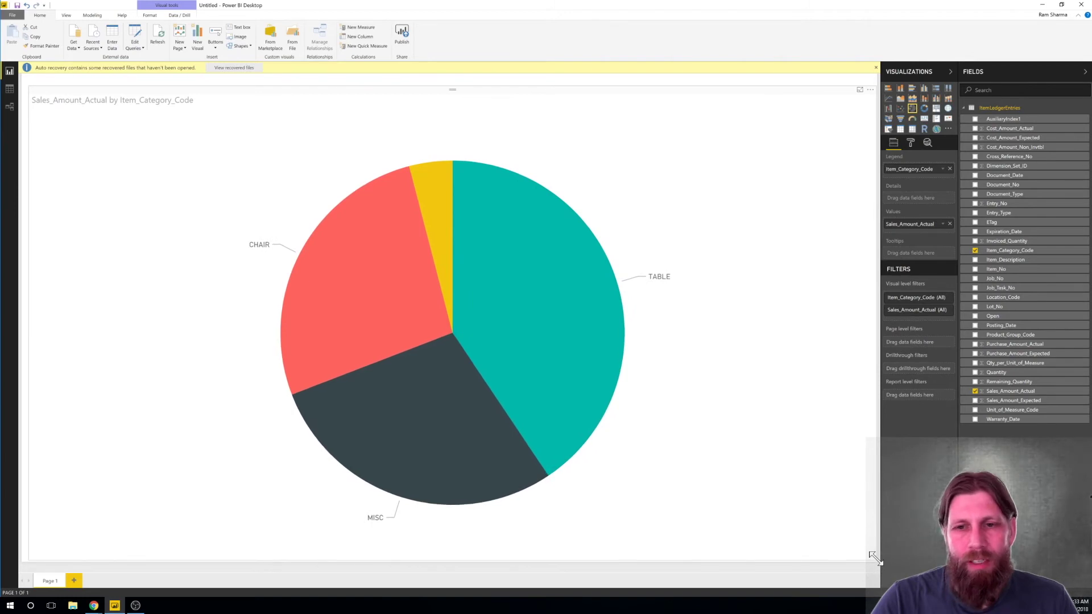
pyautogui.moveTo(872, 562); pyautogui.dragTo(874, 562)
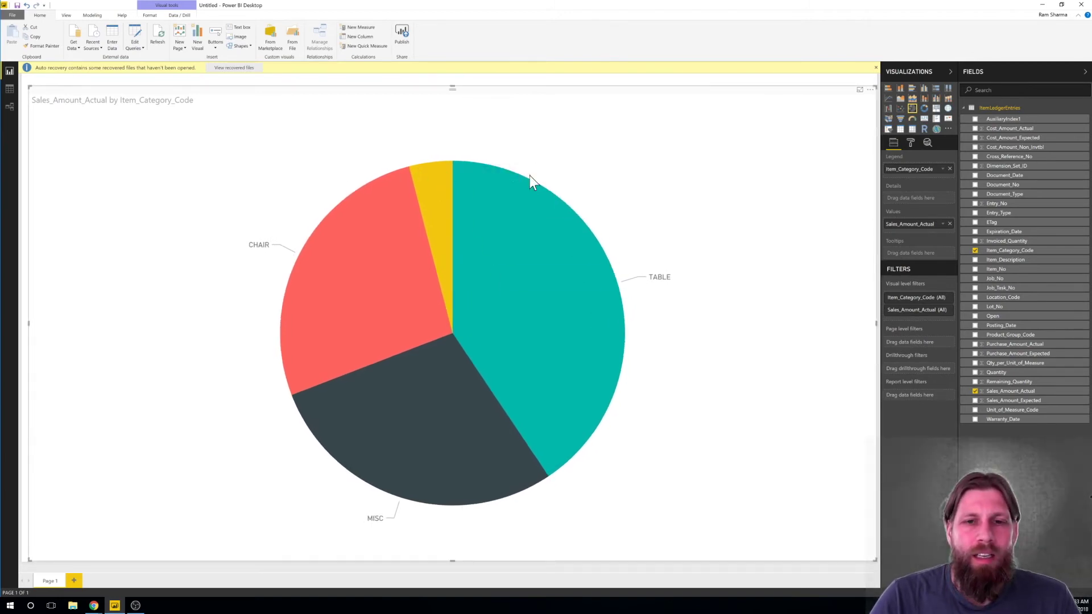
pyautogui.moveTo(518, 186)
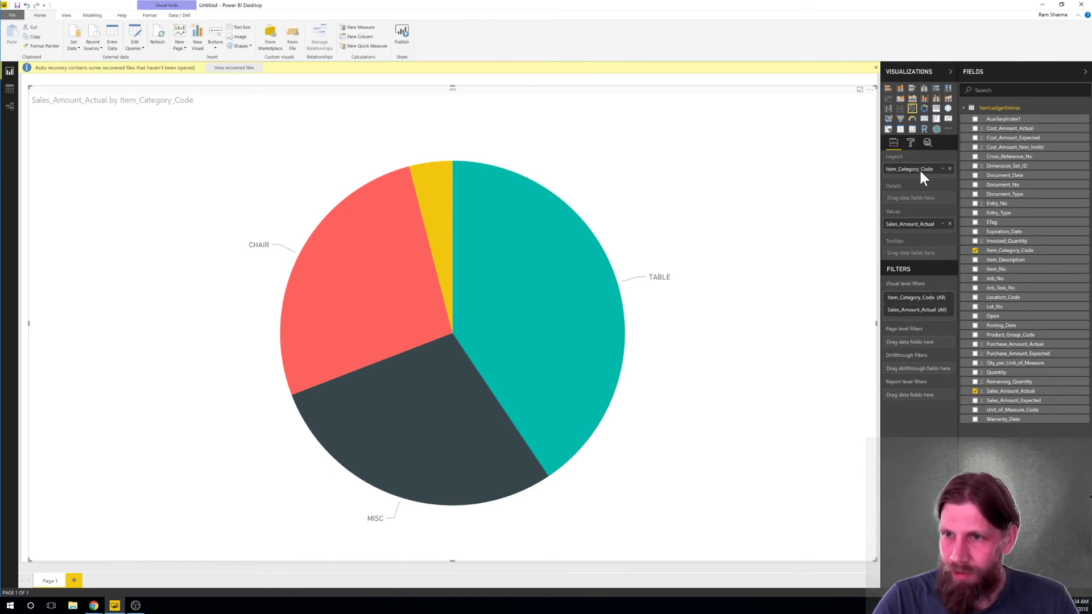
# Change the pie chart's title to "Sales By Item Category" with a text size of 20
pyautogui.click(911, 145)
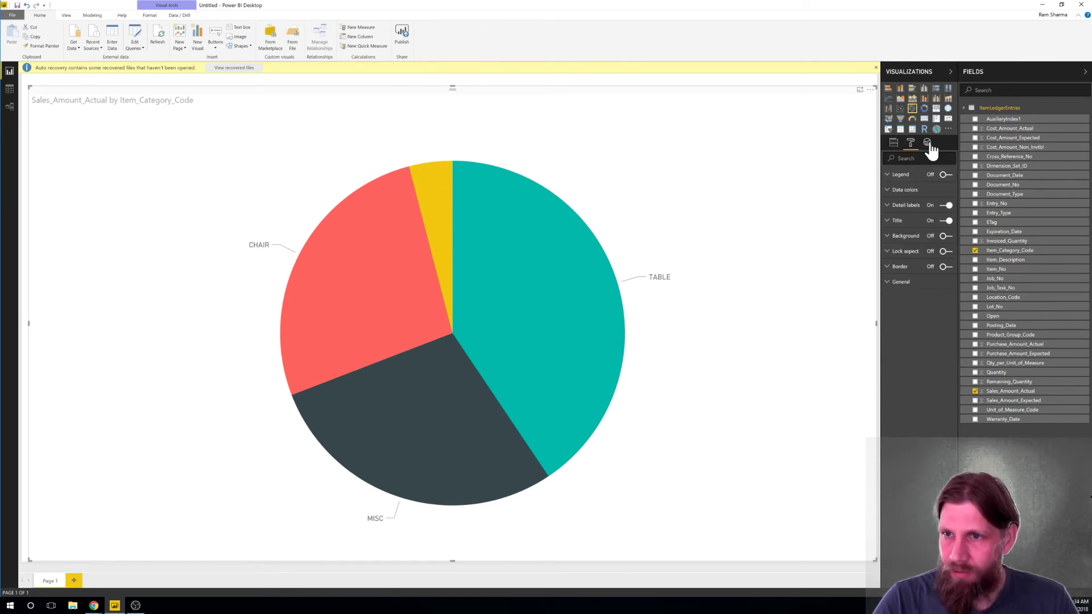
pyautogui.click(892, 222)
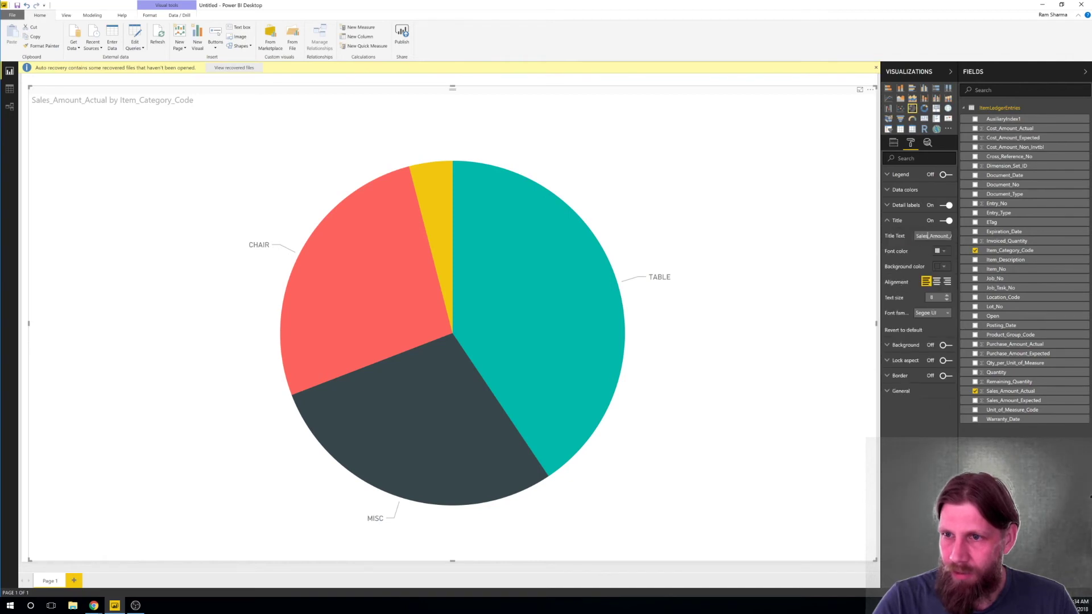
pyautogui.hotkey('ctrl', 'a')
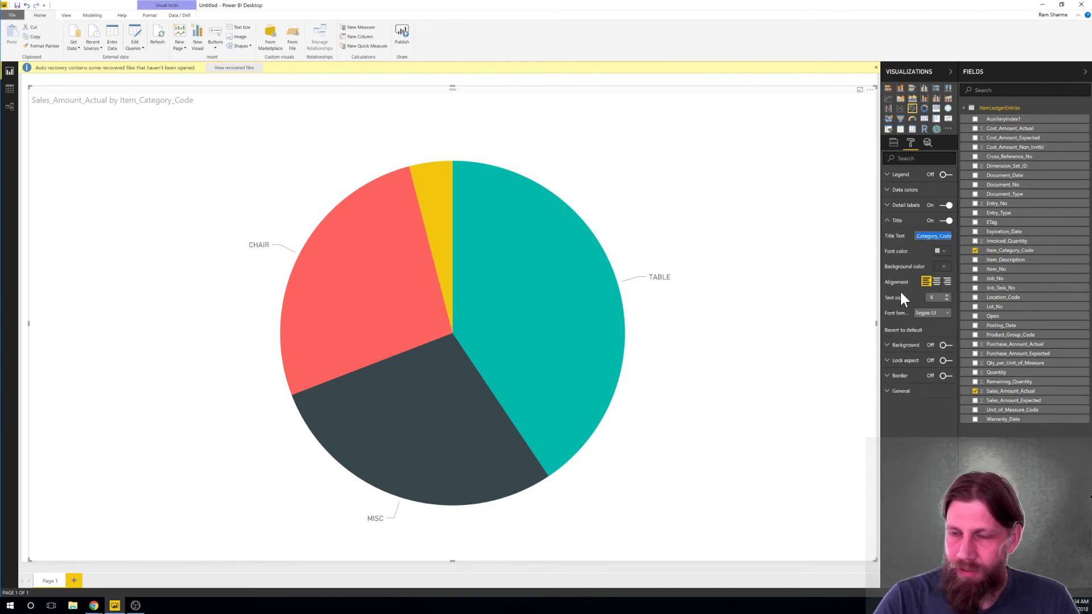
pyautogui.write('Sales By')
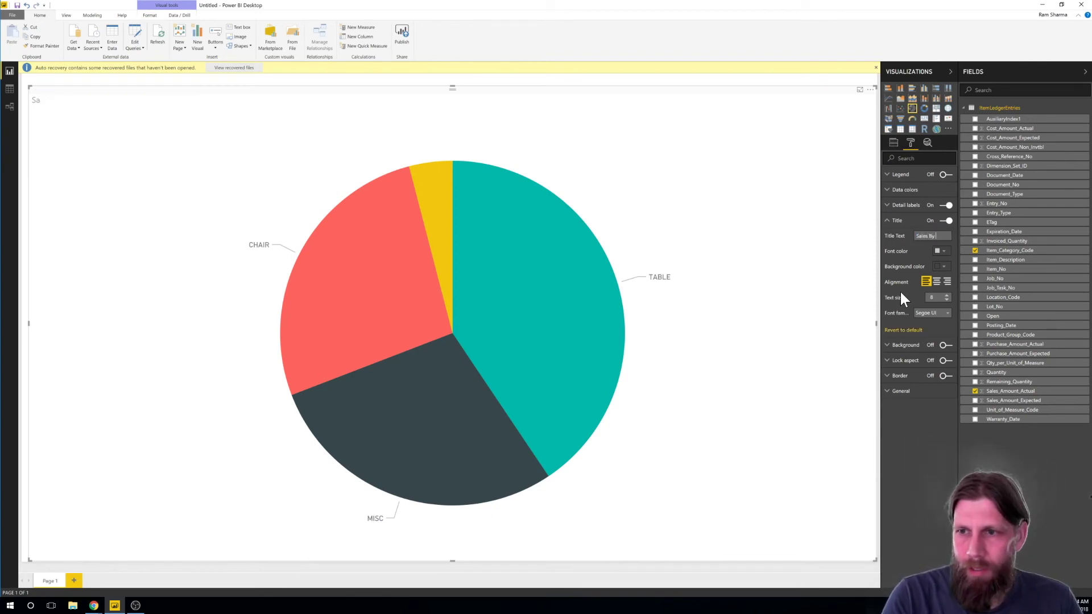
pyautogui.write(' Item Category')
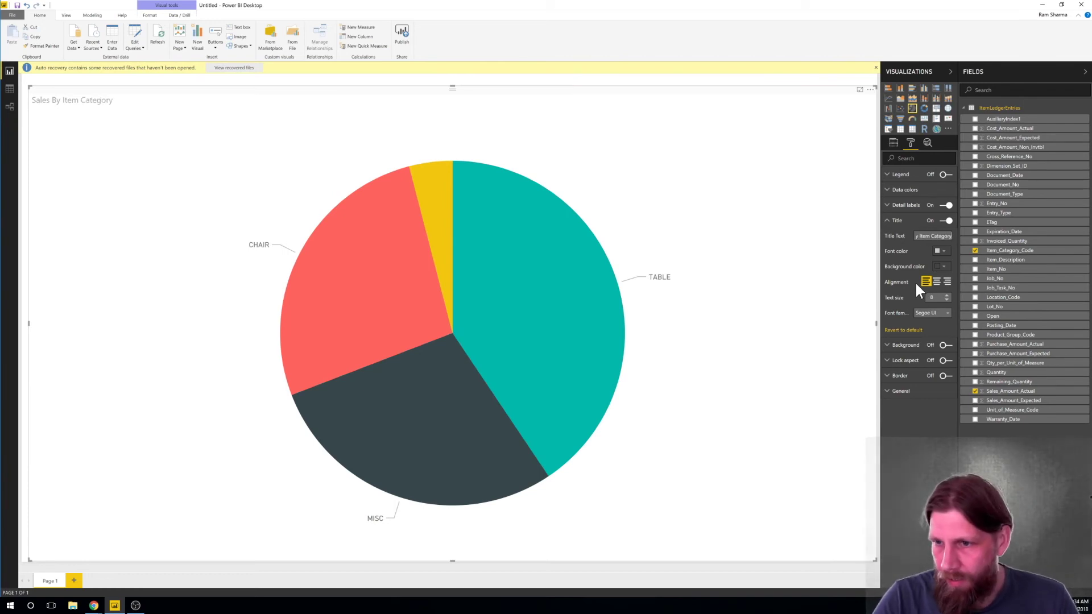
pyautogui.click(947, 295)
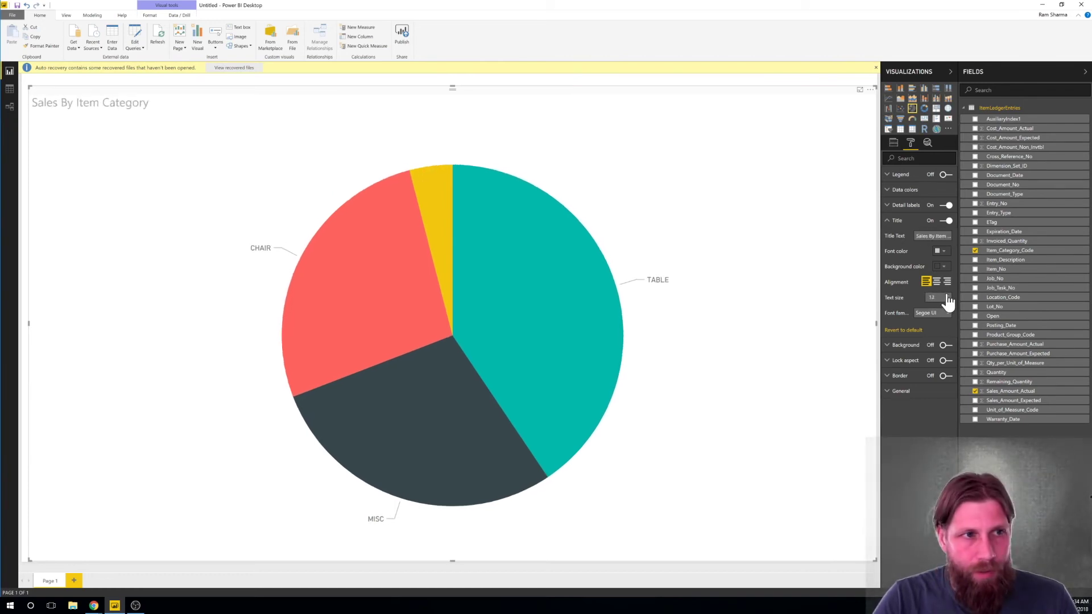
pyautogui.click(947, 295)
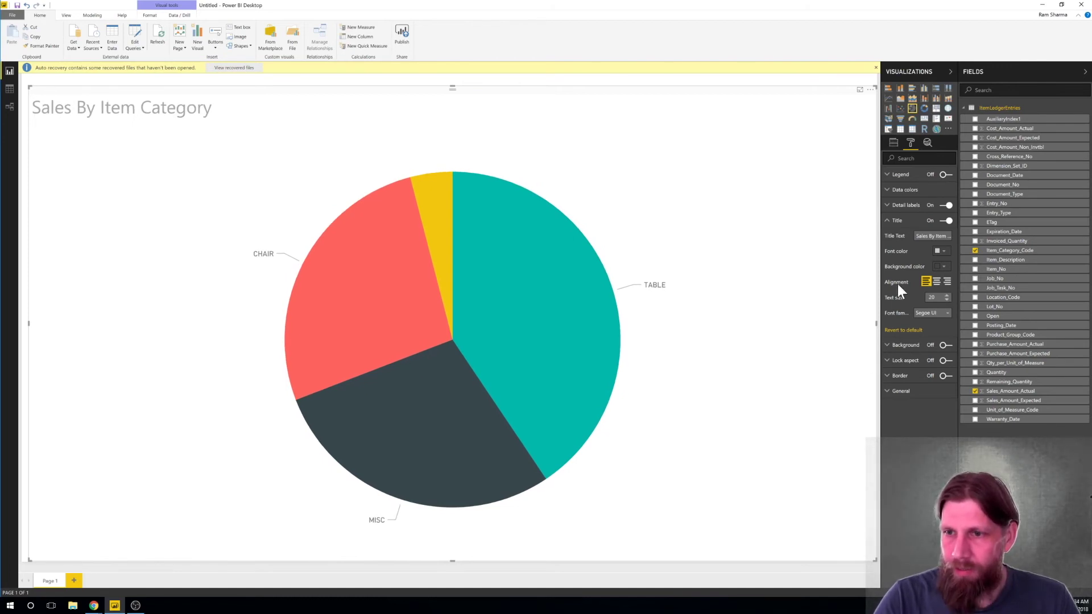
# Increase the text size of the pie chart's detail labels to 40
pyautogui.click(888, 206)
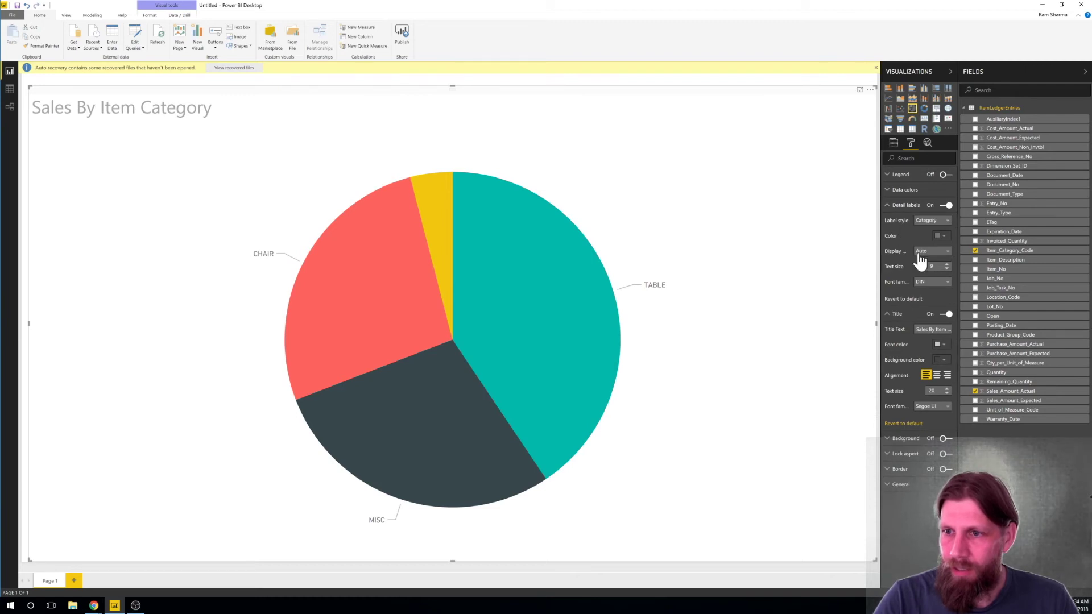
pyautogui.click(947, 265)
pyautogui.click(946, 265)
pyautogui.click(947, 265)
pyautogui.click(947, 265)
pyautogui.click(946, 265)
pyautogui.click(946, 265)
pyautogui.click(947, 265)
pyautogui.click(946, 265)
pyautogui.click(946, 265)
pyautogui.click(947, 265)
pyautogui.click(946, 265)
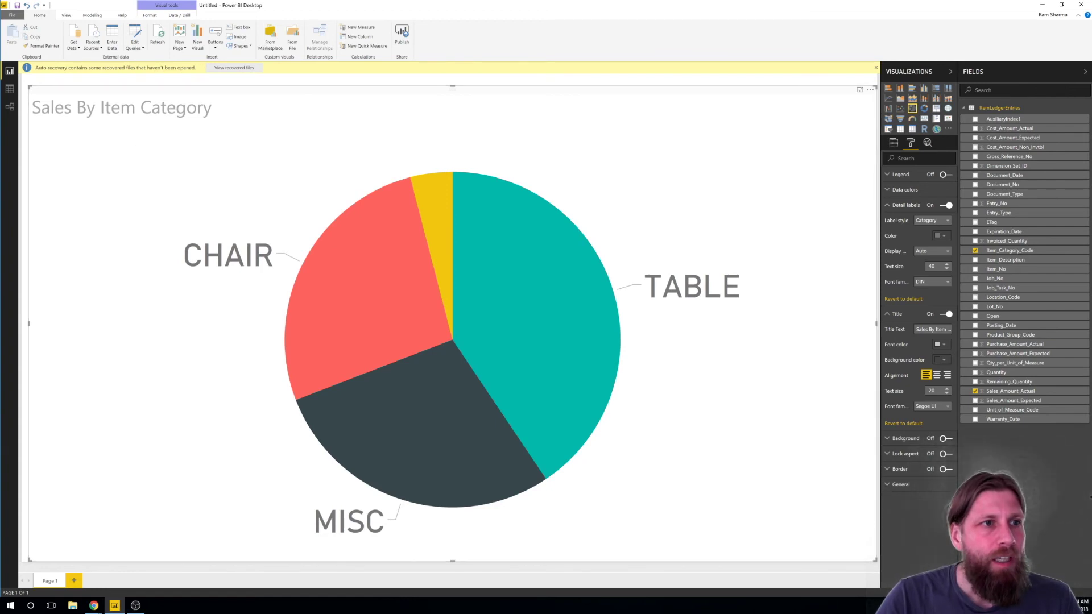
# Save the report as Test in the Documents folder and publish it to My workspace
pyautogui.click(18, 5)
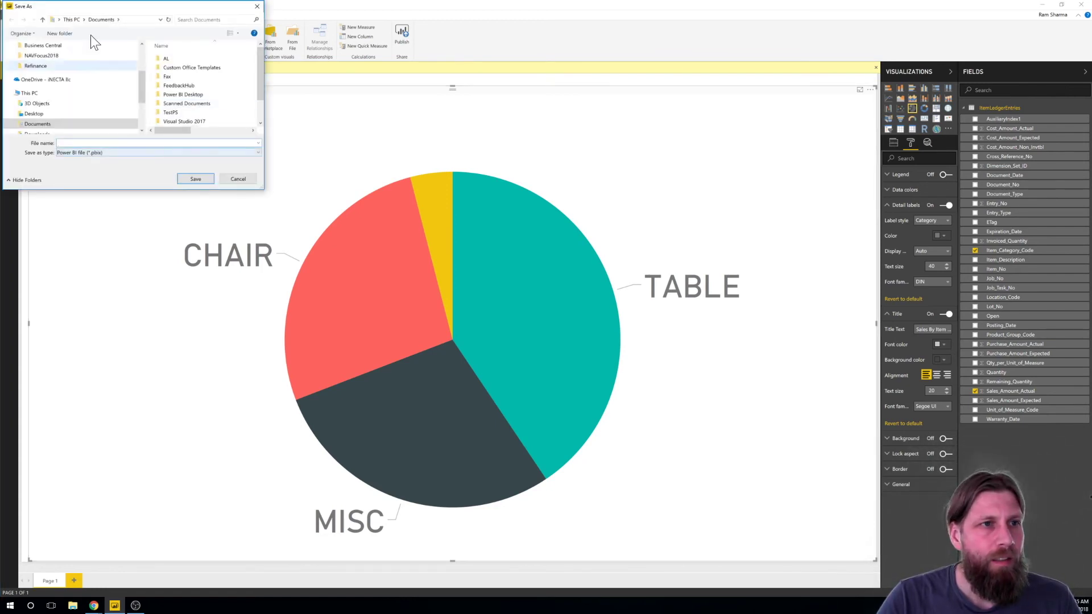
pyautogui.moveTo(87, 8); pyautogui.dragTo(306, 173)
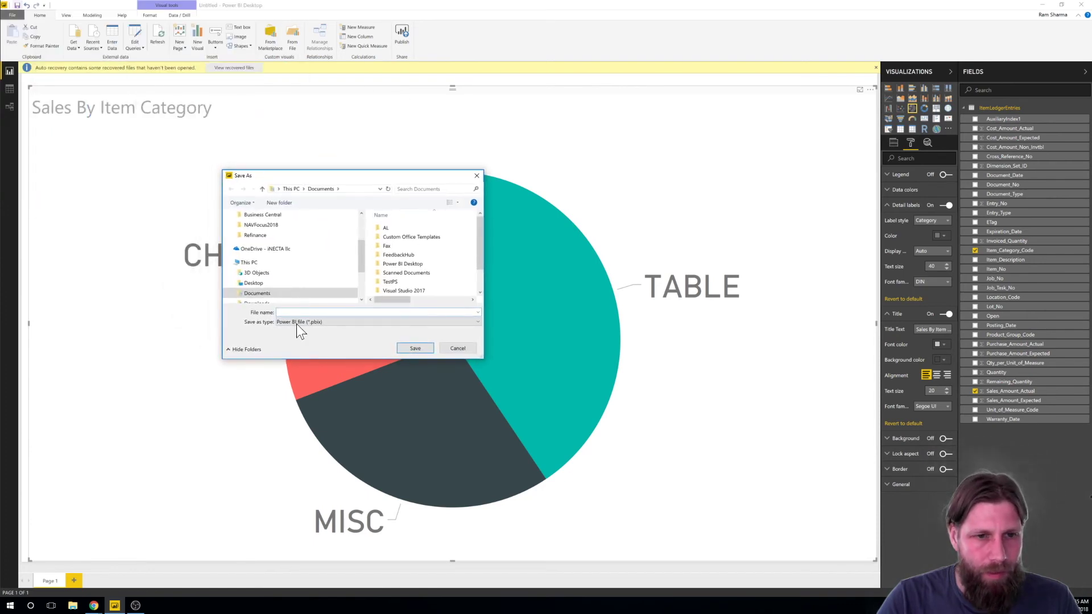
pyautogui.write('Test')
pyautogui.press('Return')
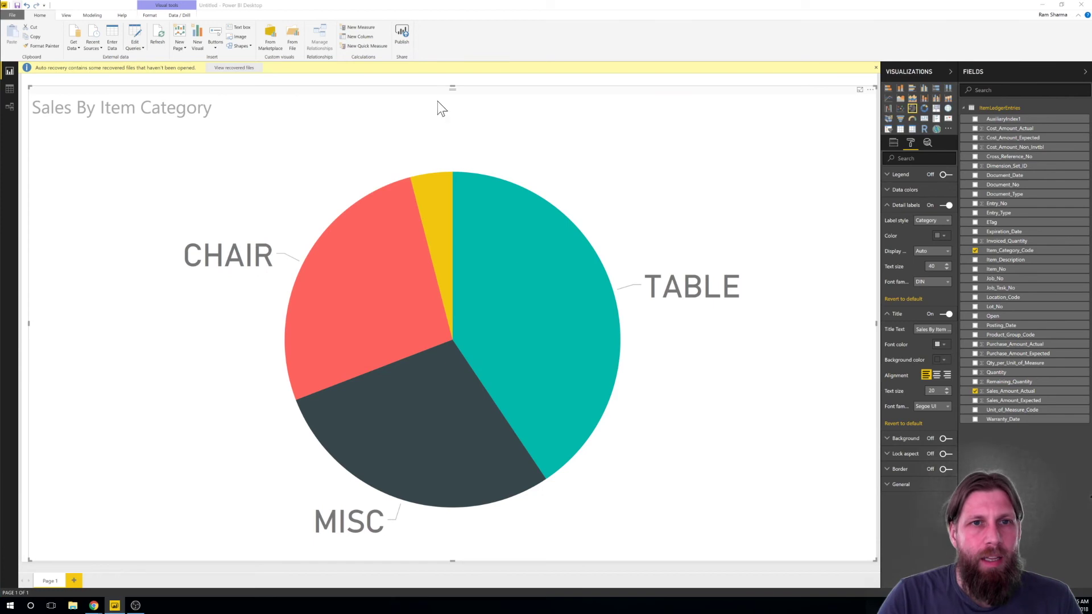
pyautogui.click(402, 34)
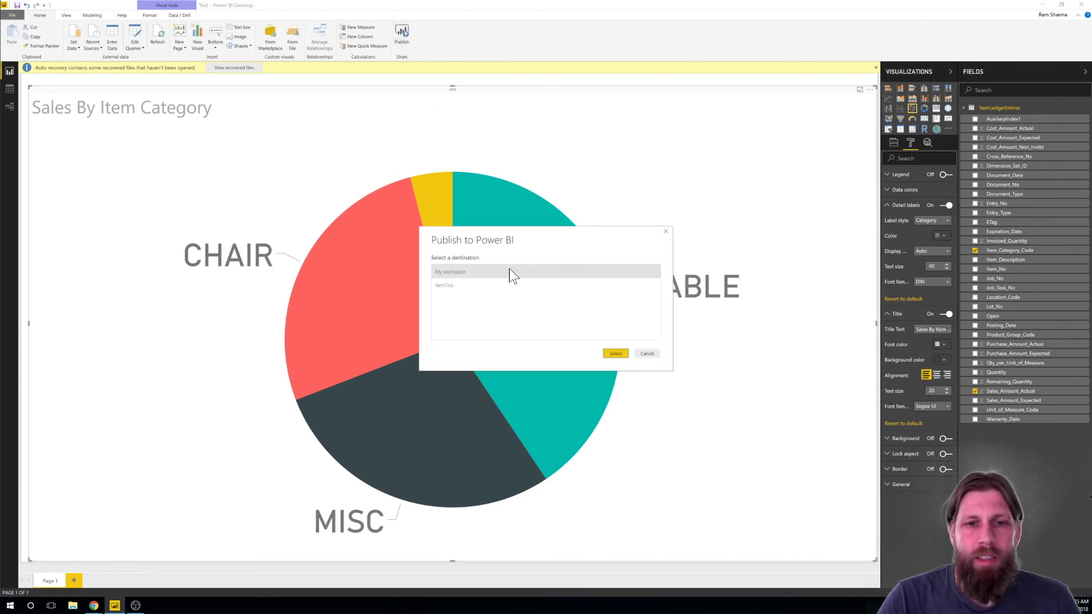
pyautogui.click(615, 353)
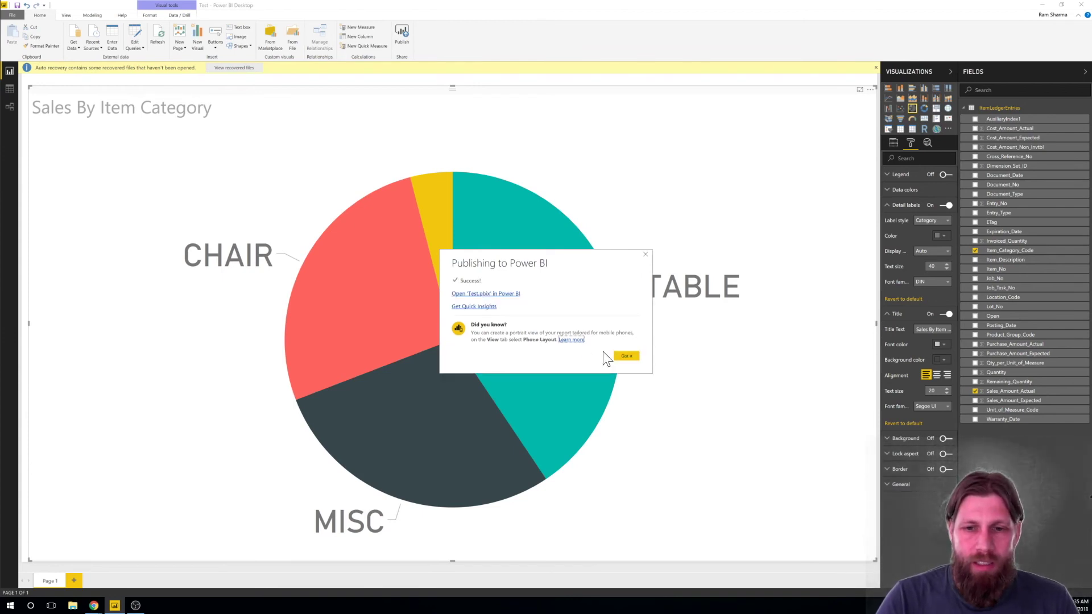
# Dismiss the publishing confirmation, switch to the Power BI service in Chrome, and view the published Test report in My Workspace
pyautogui.click(622, 356)
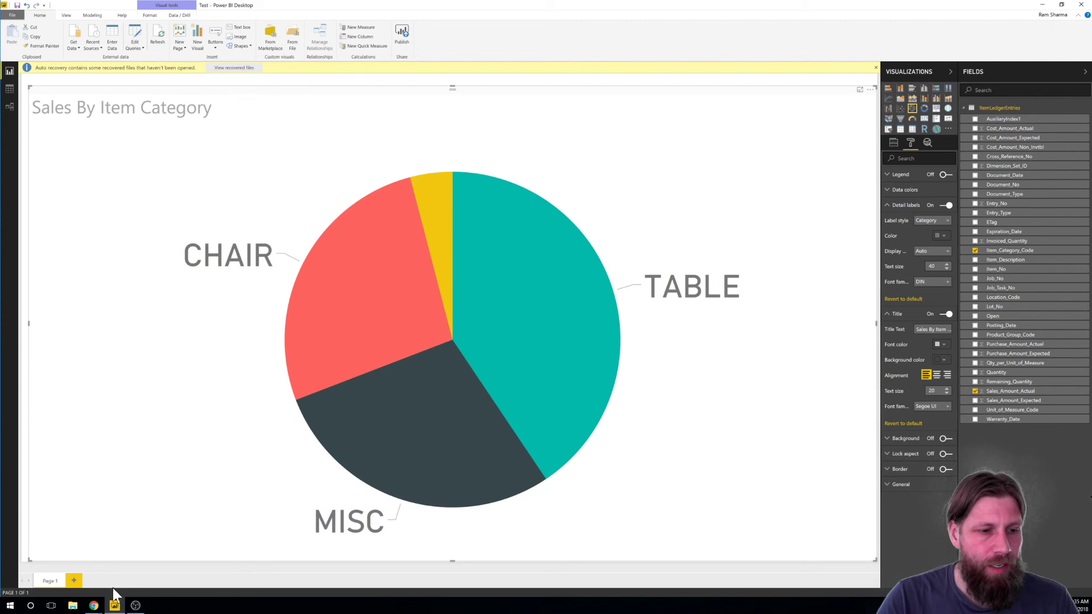
pyautogui.click(88, 566)
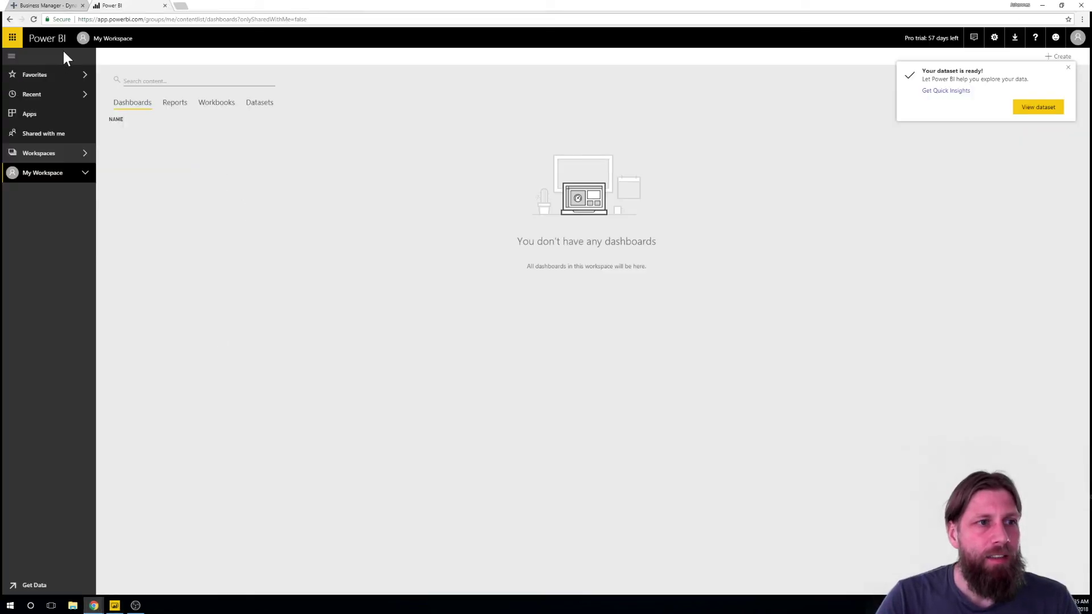
pyautogui.click(54, 155)
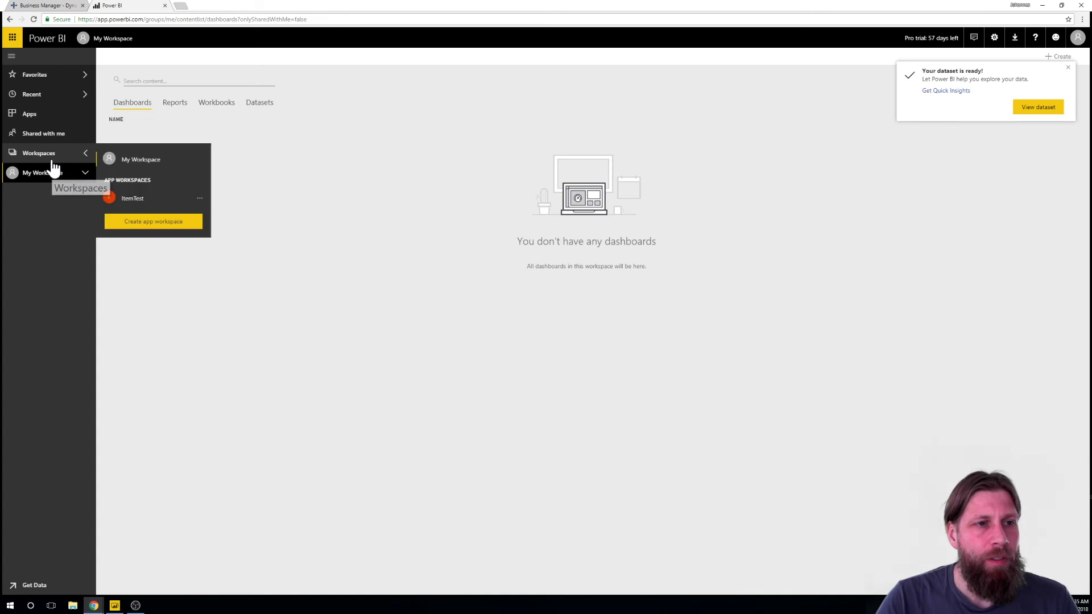
pyautogui.click(138, 161)
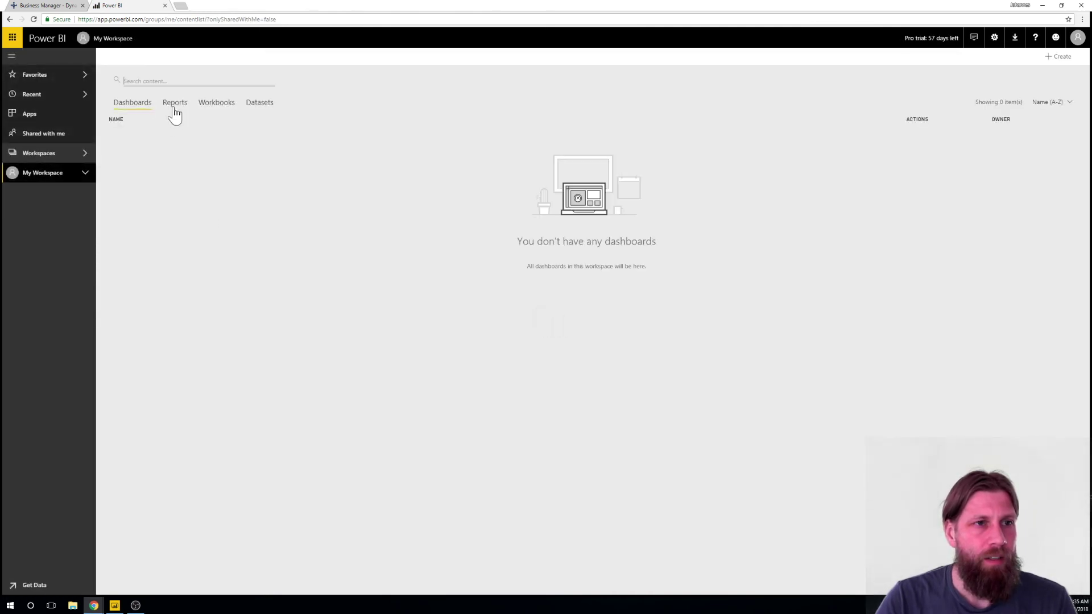
pyautogui.click(175, 105)
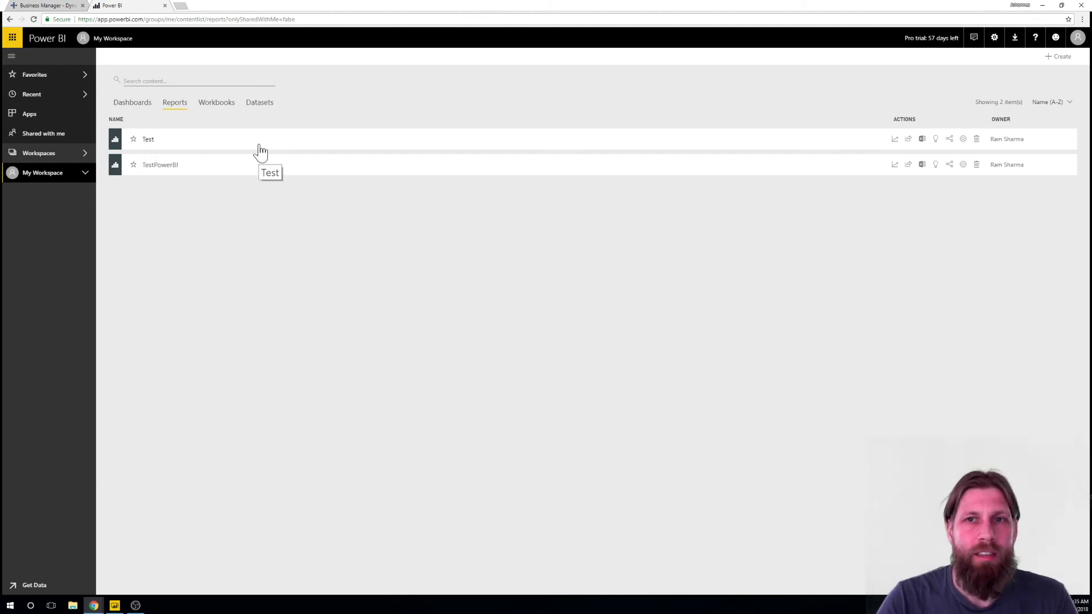
pyautogui.click(149, 140)
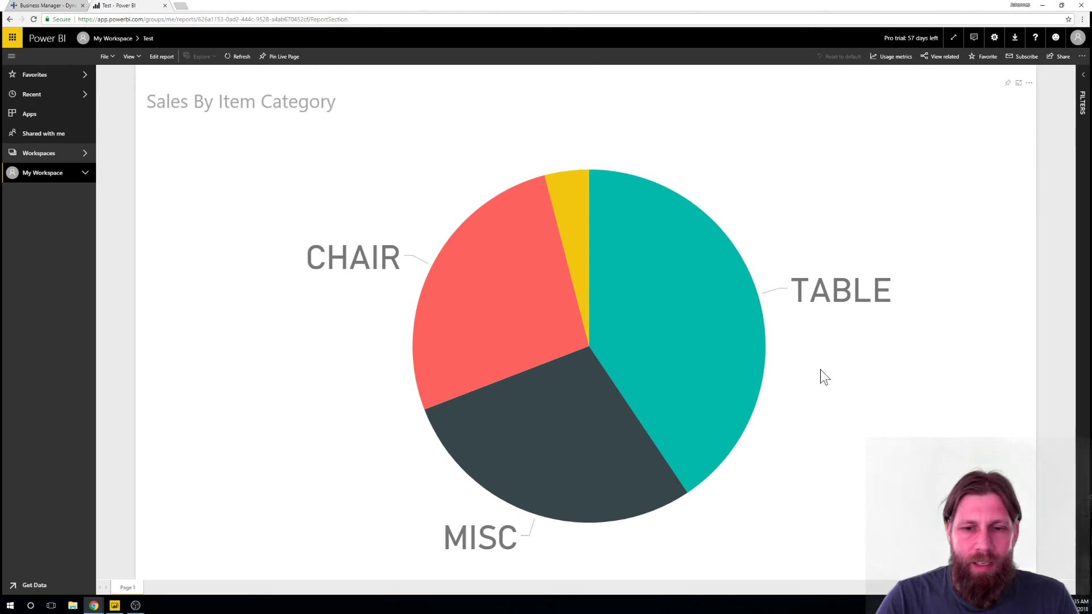
pyautogui.moveTo(415, 341)
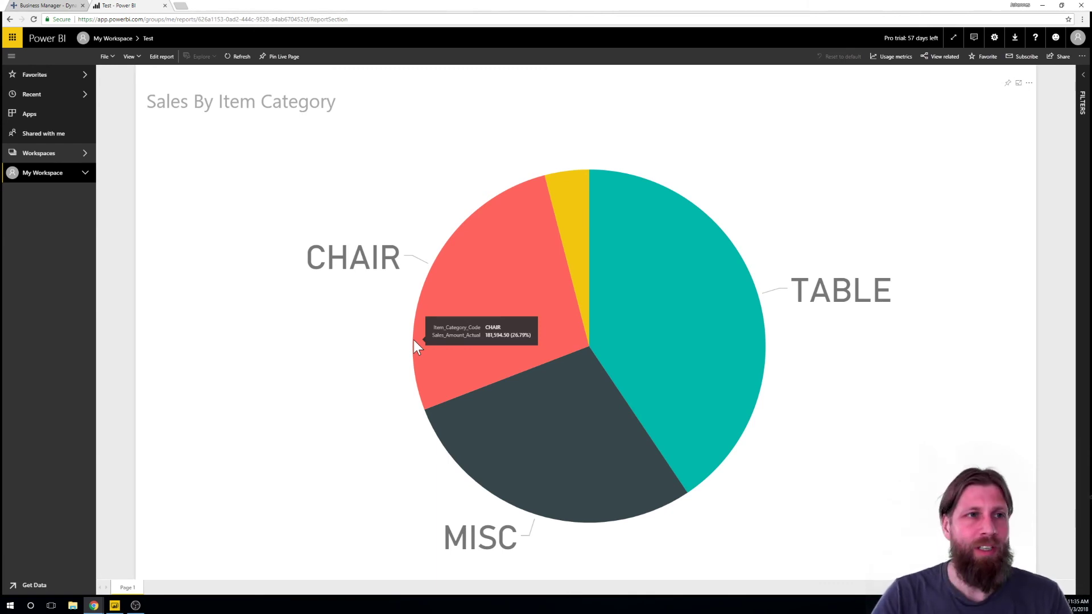
# Switch to Business Central and enable the Test report in the report selection of the Power BI Reports part on the home page
pyautogui.click(45, 5)
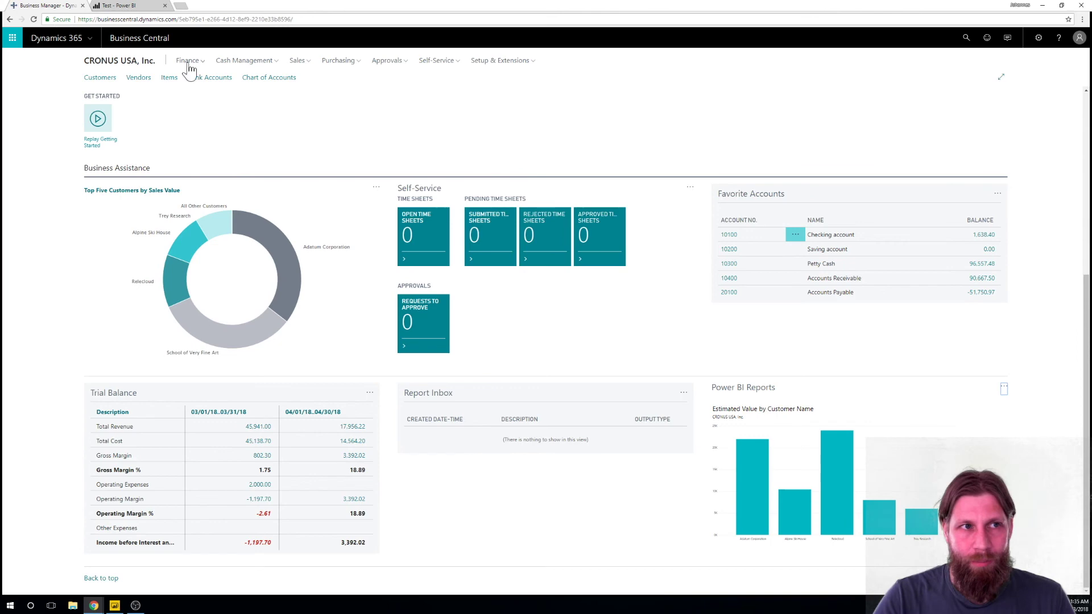
pyautogui.click(1004, 392)
pyautogui.click(976, 403)
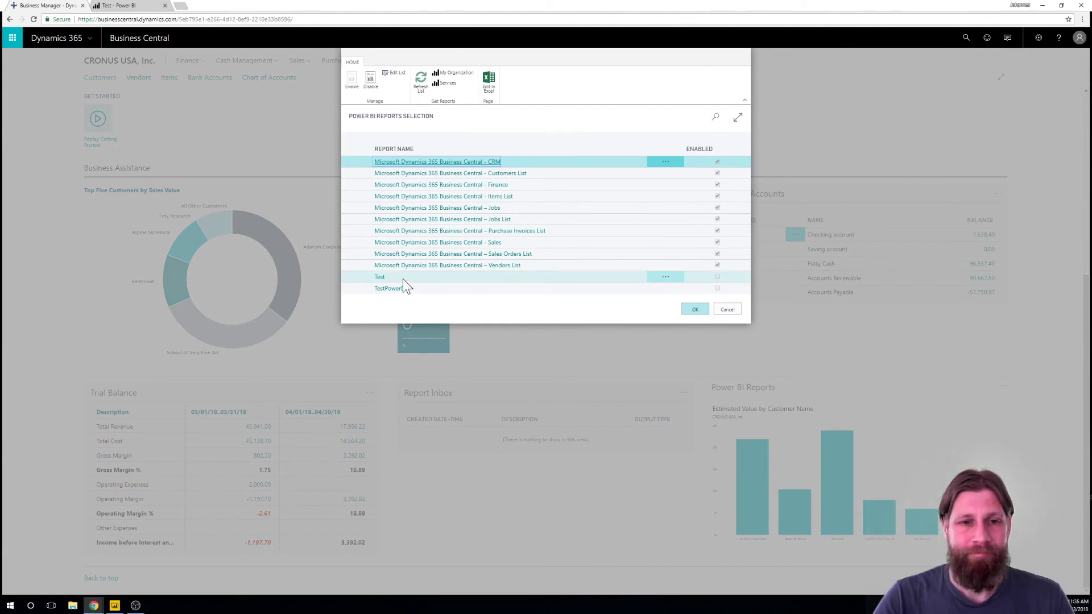
pyautogui.click(404, 278)
pyautogui.click(352, 81)
pyautogui.click(696, 311)
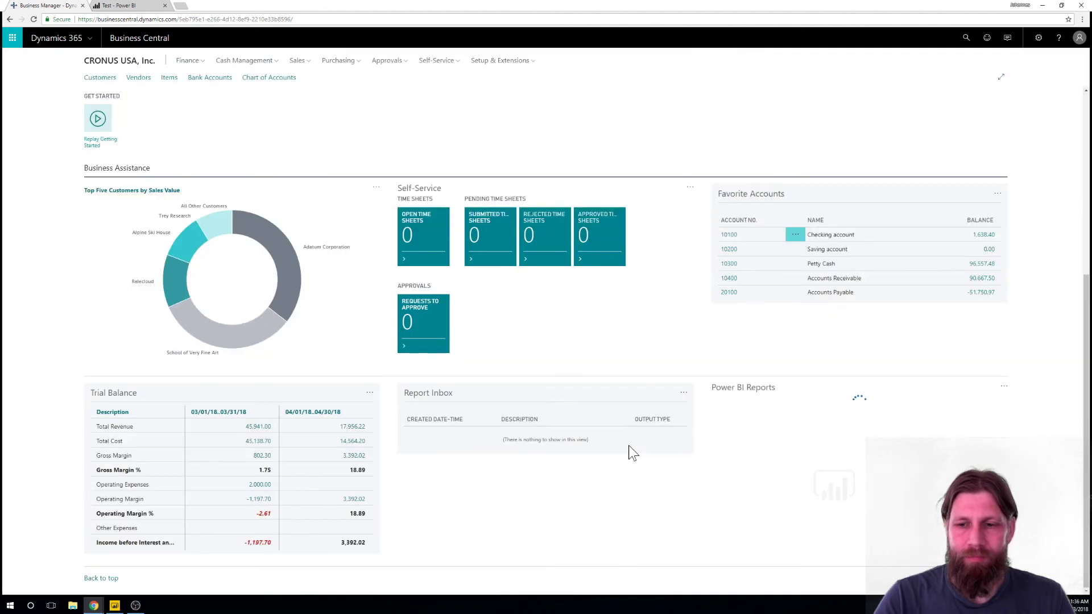